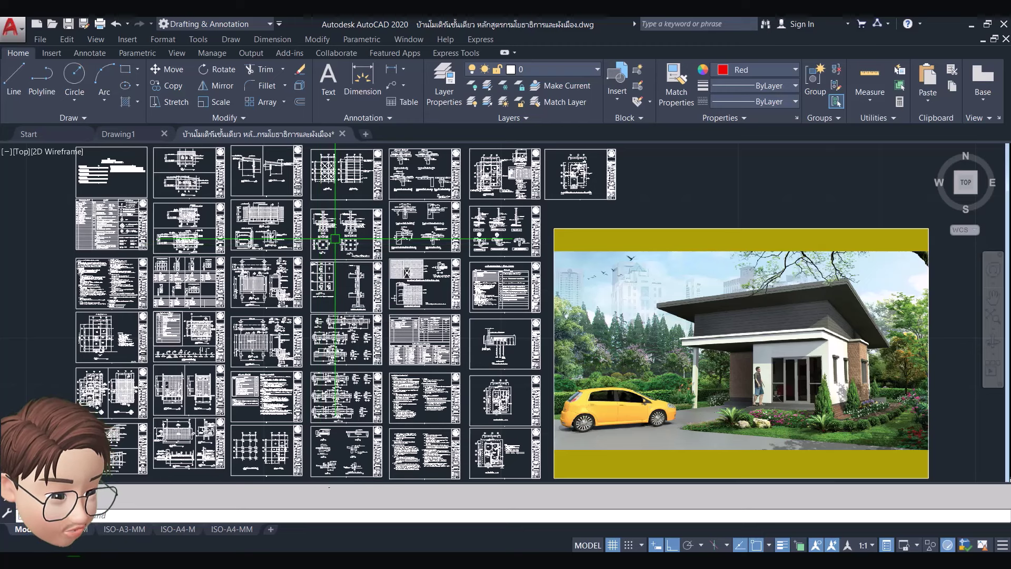
# Step: Zoom the AutoCAD view to fit all drawing sheets and the house render
pyautogui.scroll(-1, 335, 239)
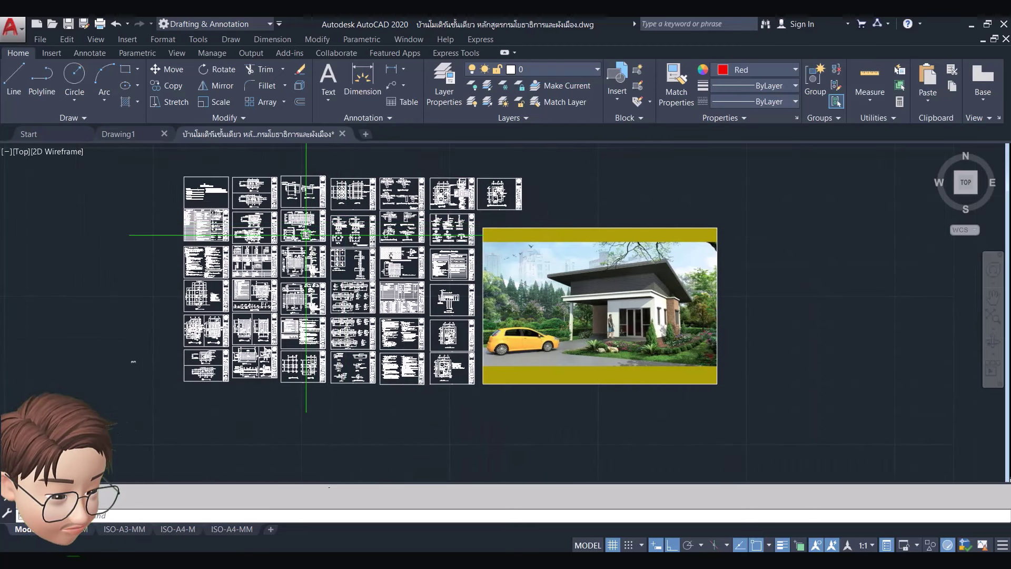
pyautogui.scroll(1, 318, 228)
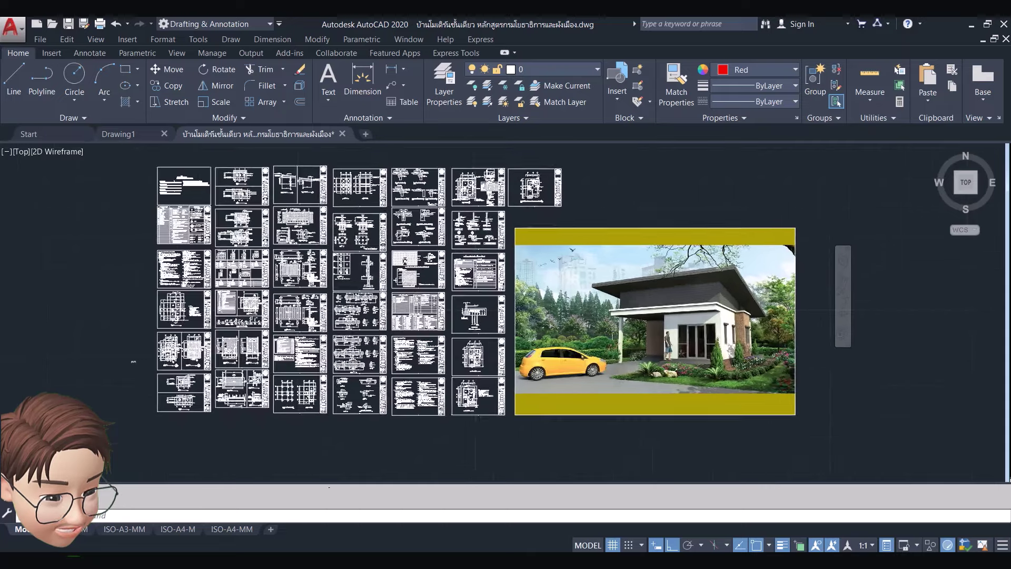
pyautogui.middleClick(187, 220)
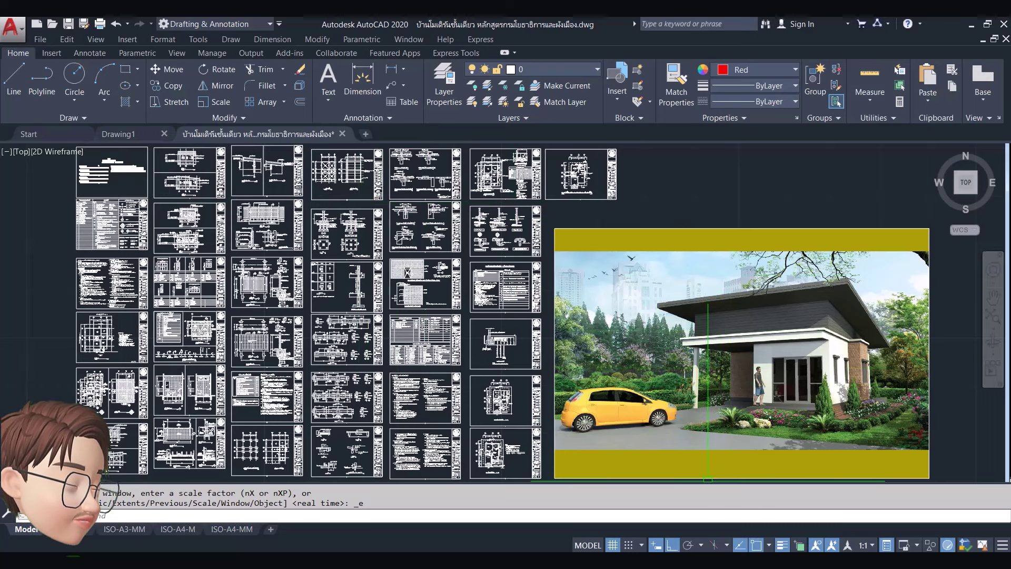
# Step: Switch to the exported PDF in Foxit and page through to the page 10 site plan
pyautogui.click(755, 518)
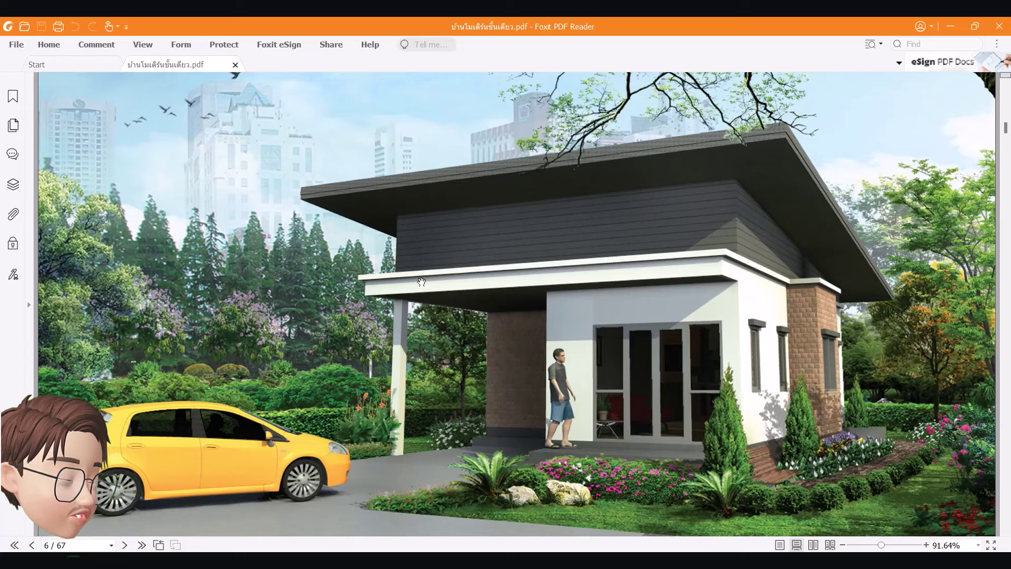
pyautogui.scroll(-5, 481, 263)
pyautogui.scroll(-3, 481, 263)
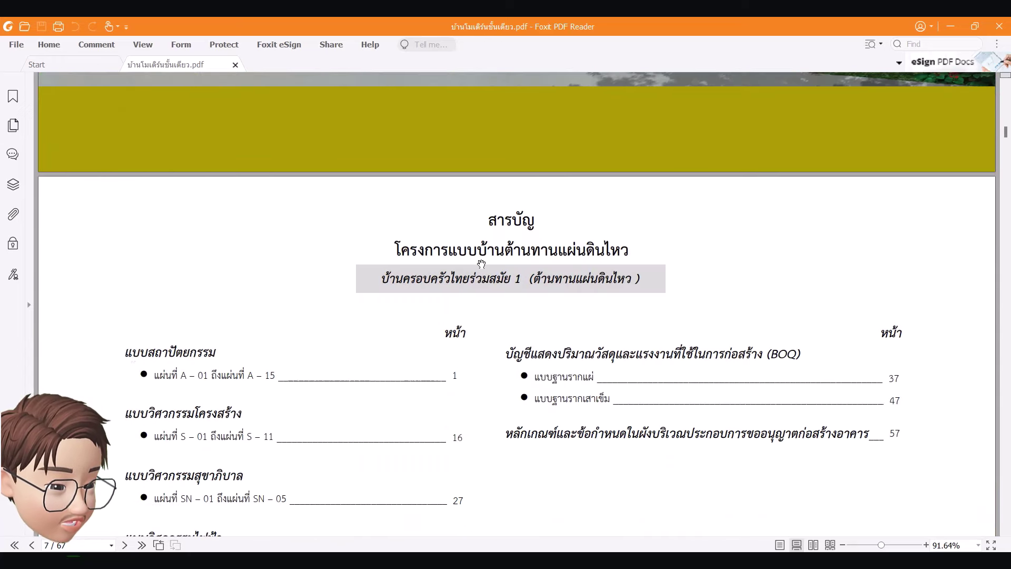
pyautogui.scroll(-3, 482, 263)
pyautogui.scroll(-1, 481, 263)
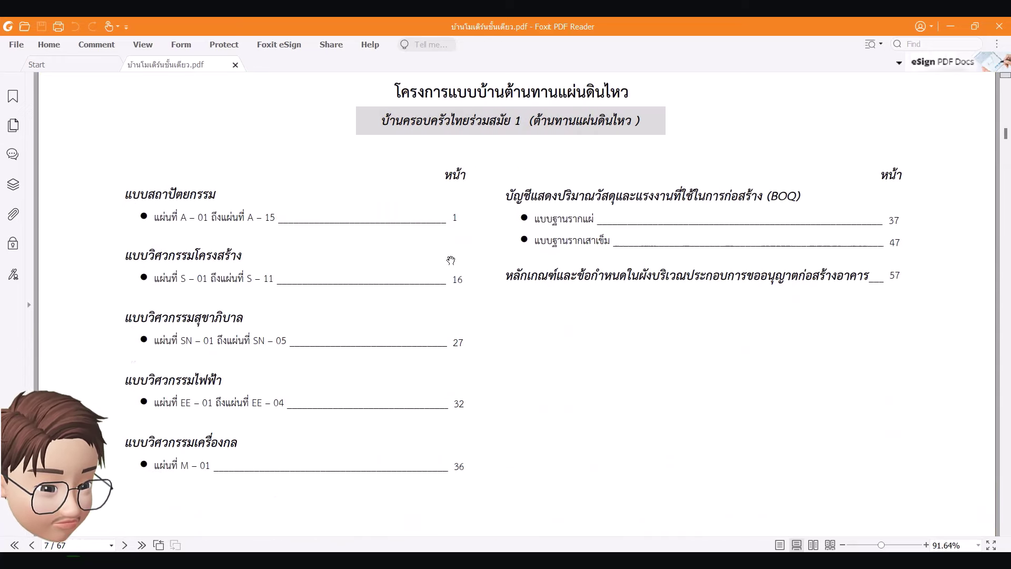
pyautogui.scroll(1, 451, 260)
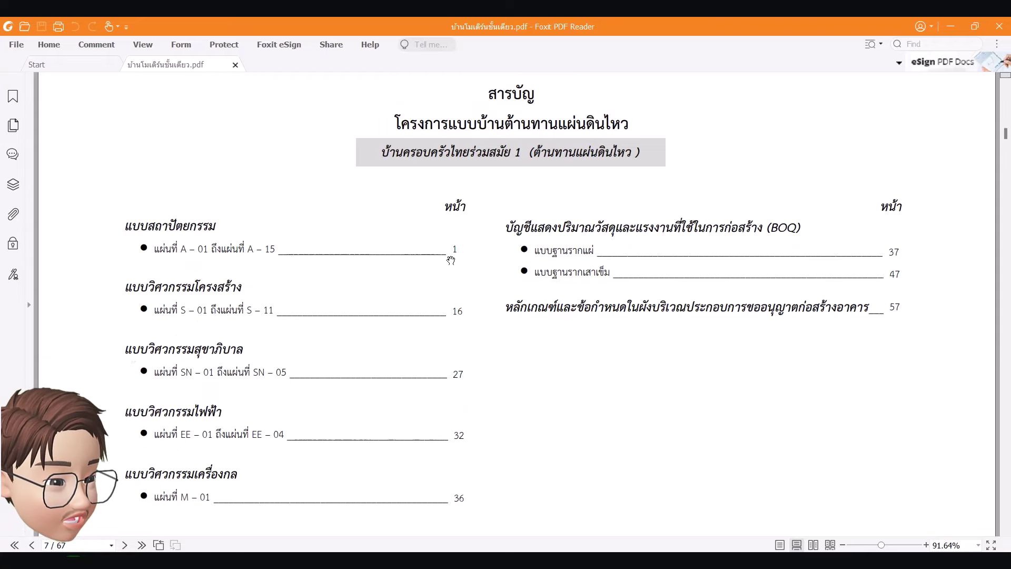
pyautogui.scroll(-2, 451, 260)
pyautogui.scroll(-5, 450, 260)
pyautogui.scroll(-5, 450, 261)
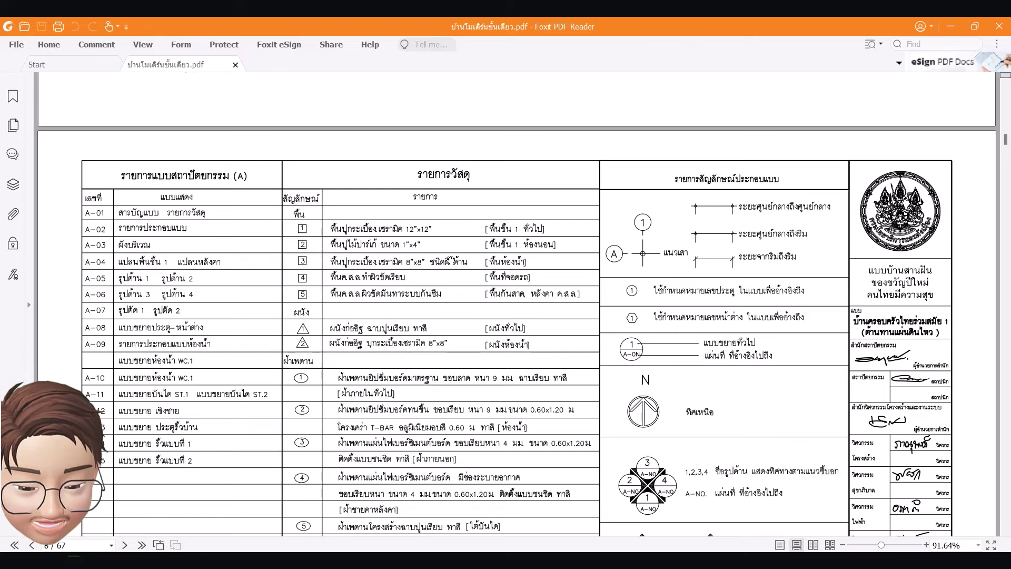
pyautogui.scroll(-5, 468, 259)
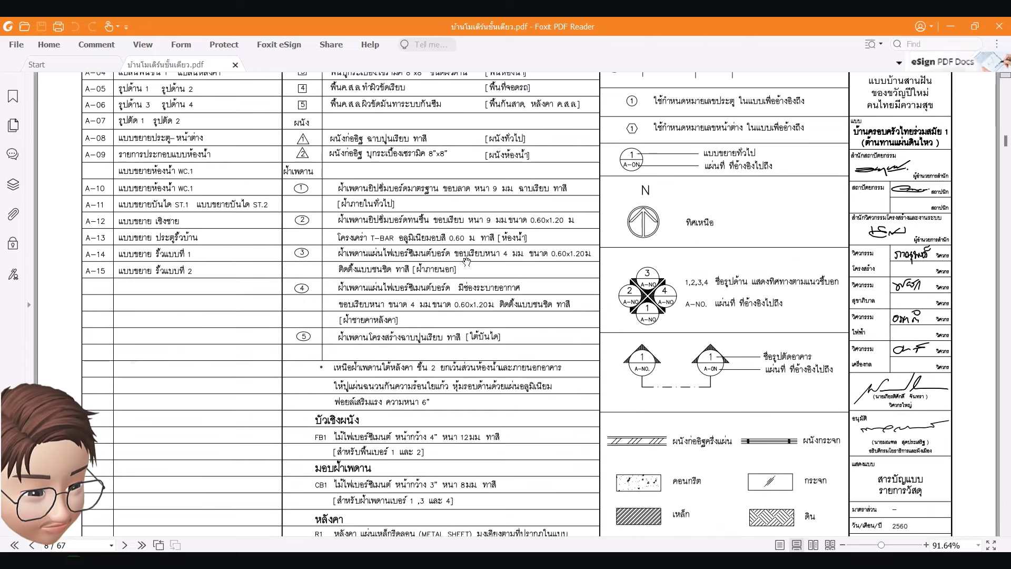
pyautogui.scroll(-5, 466, 262)
pyautogui.scroll(-5, 463, 267)
pyautogui.scroll(-2, 463, 267)
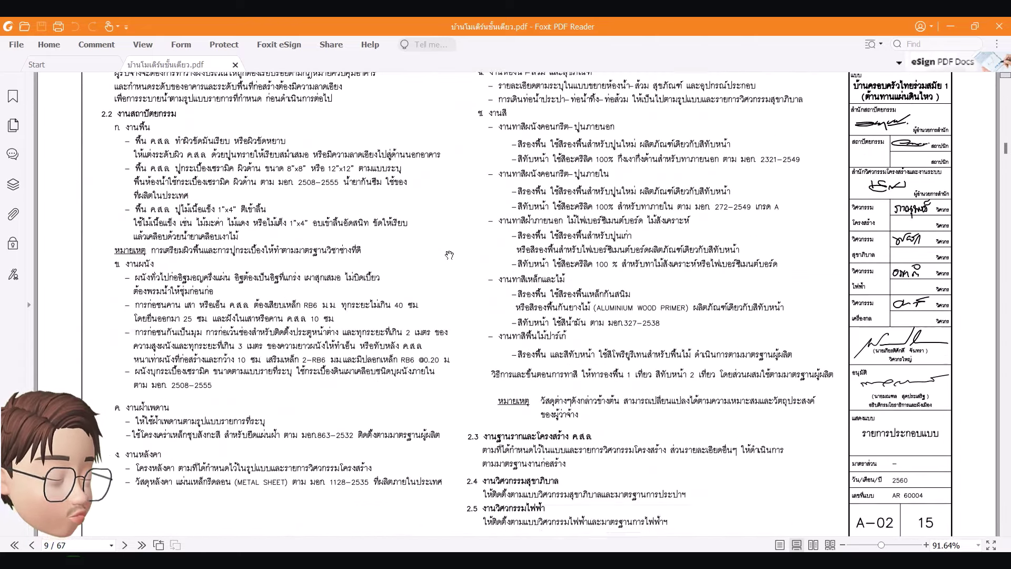
pyautogui.scroll(-5, 445, 257)
# Step: Scroll from the page 10 site plan into page 11, checking the 1 : 100 scale
pyautogui.scroll(-3, 445, 257)
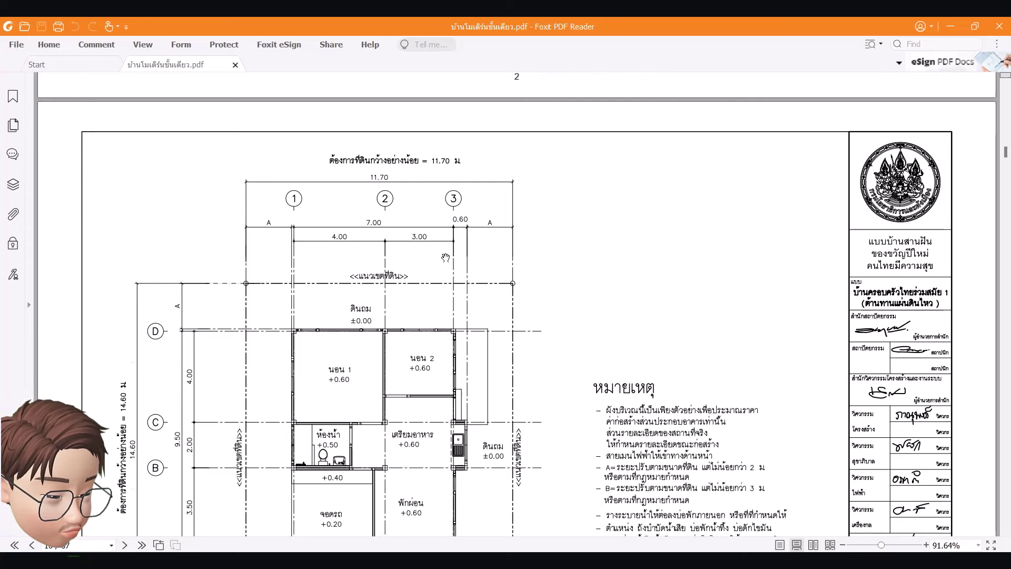
pyautogui.scroll(-3, 445, 258)
pyautogui.scroll(-4, 445, 258)
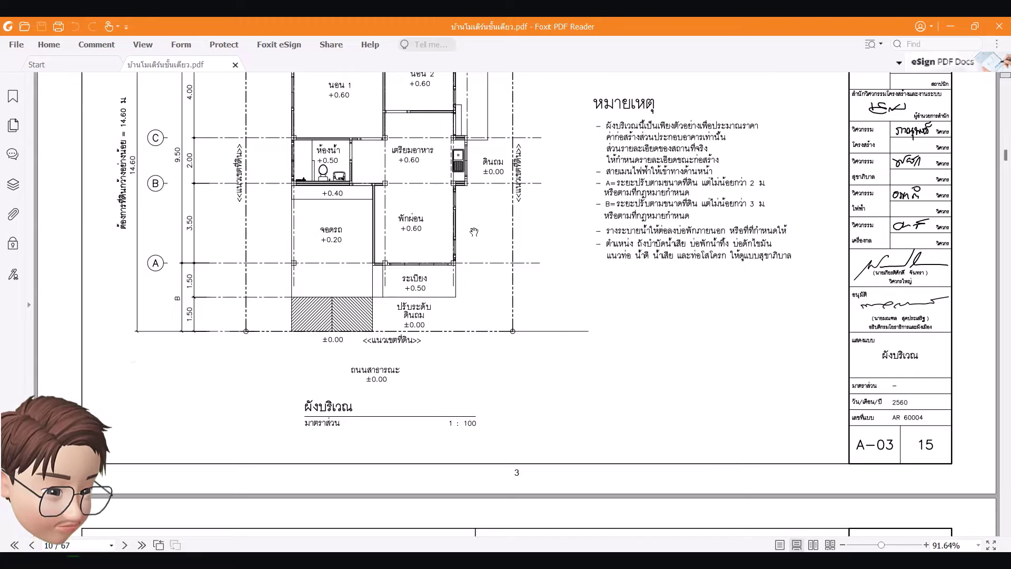
pyautogui.scroll(-5, 474, 232)
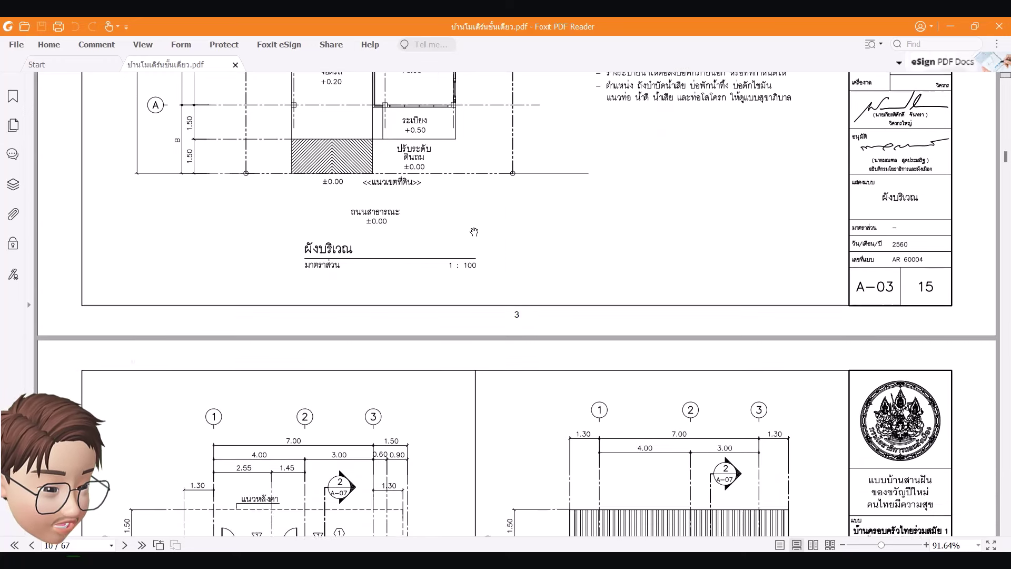
pyautogui.scroll(-6, 474, 232)
pyautogui.scroll(-4, 474, 232)
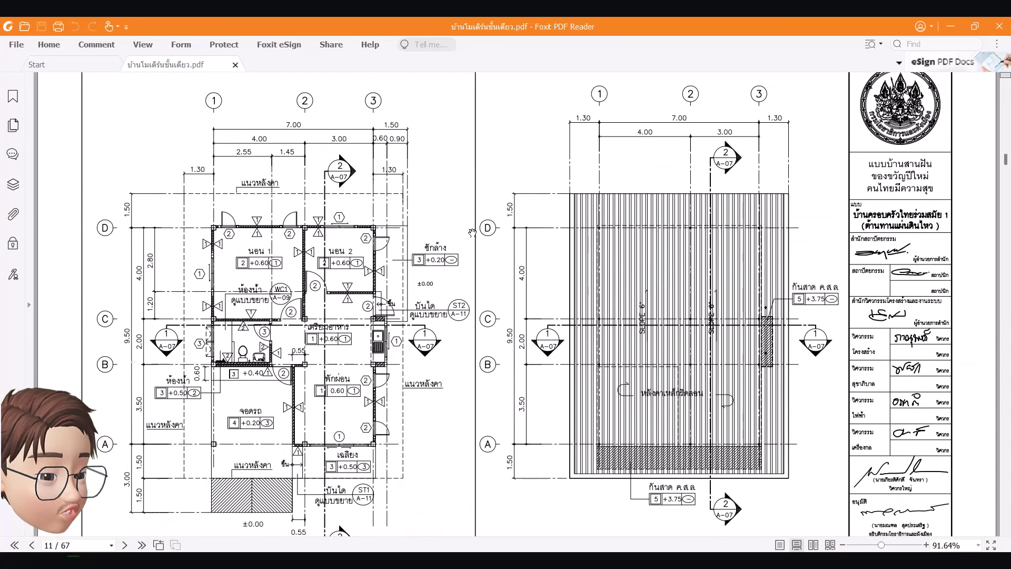
pyautogui.scroll(-1, 472, 233)
pyautogui.scroll(-4, 472, 233)
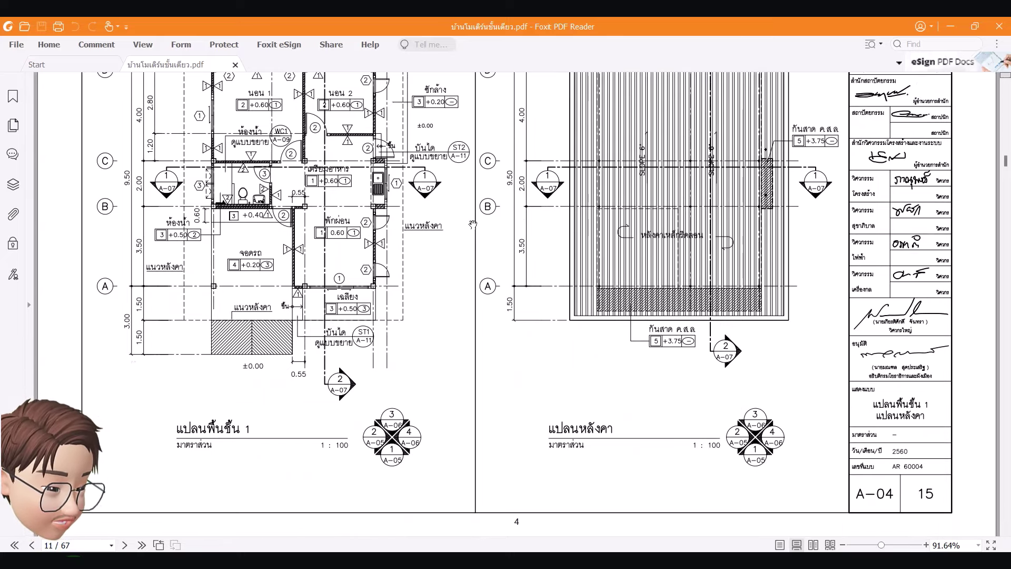
# Step: Return to page 10, then move down to the A-04 floor and roof plan titles
pyautogui.scroll(7, 472, 225)
pyautogui.scroll(11, 472, 225)
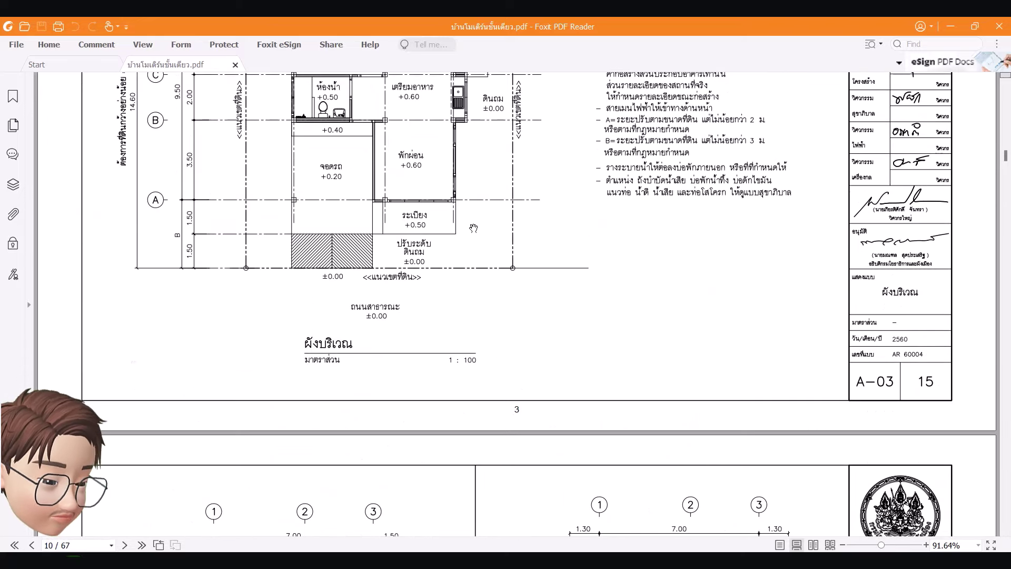
pyautogui.scroll(-6, 499, 270)
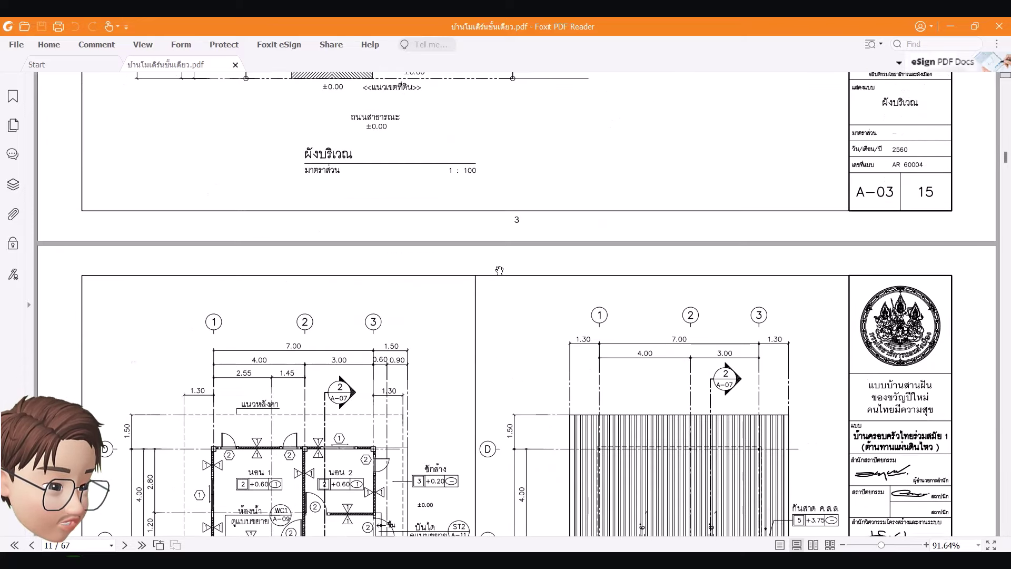
pyautogui.scroll(-5, 499, 270)
pyautogui.scroll(-4, 499, 270)
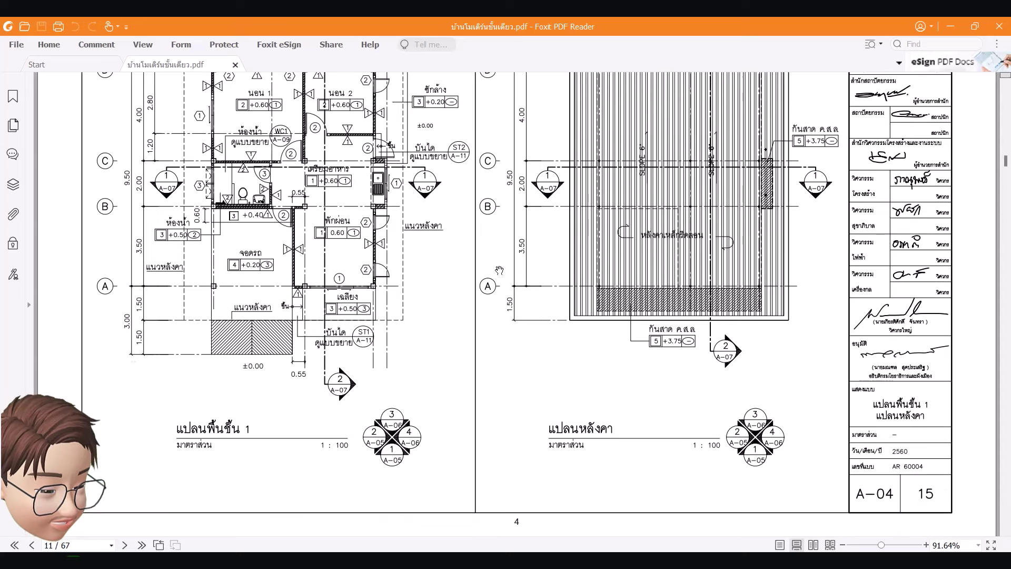
pyautogui.scroll(-6, 498, 272)
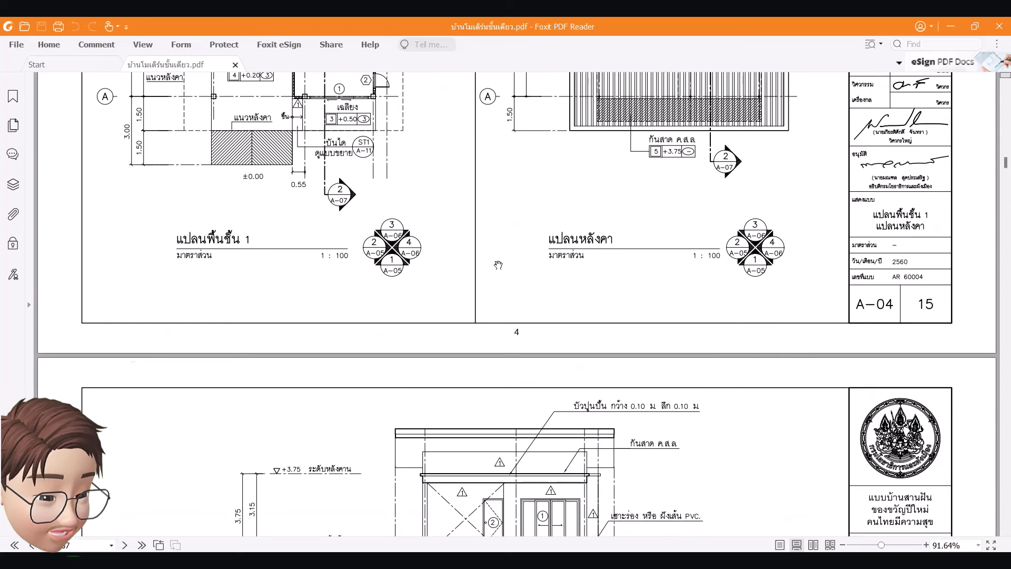
# Step: Page on through the drawing set toward the page 17 bathroom section sheet
pyautogui.scroll(-5, 517, 262)
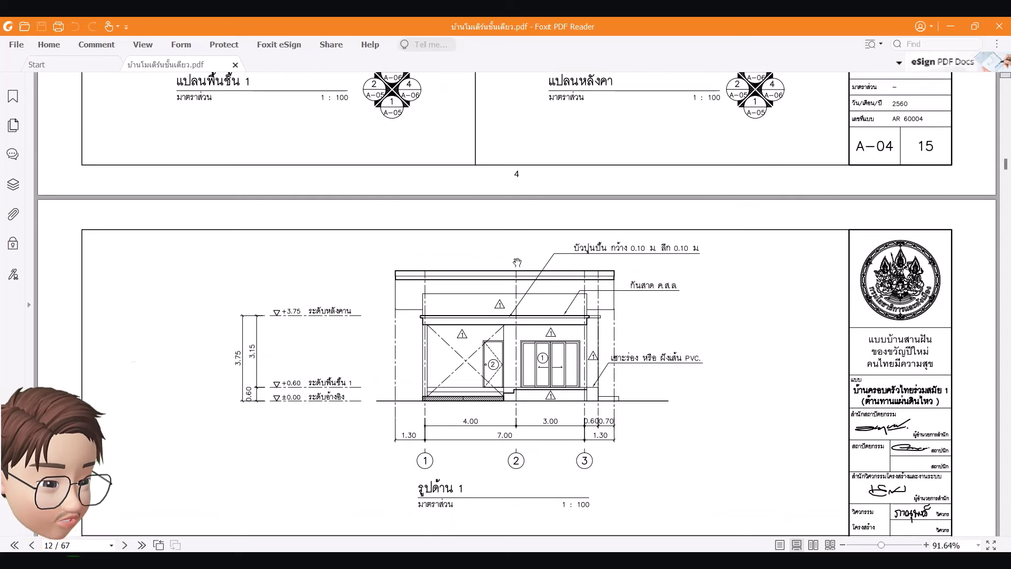
pyautogui.scroll(-3, 519, 273)
pyautogui.scroll(-2, 523, 324)
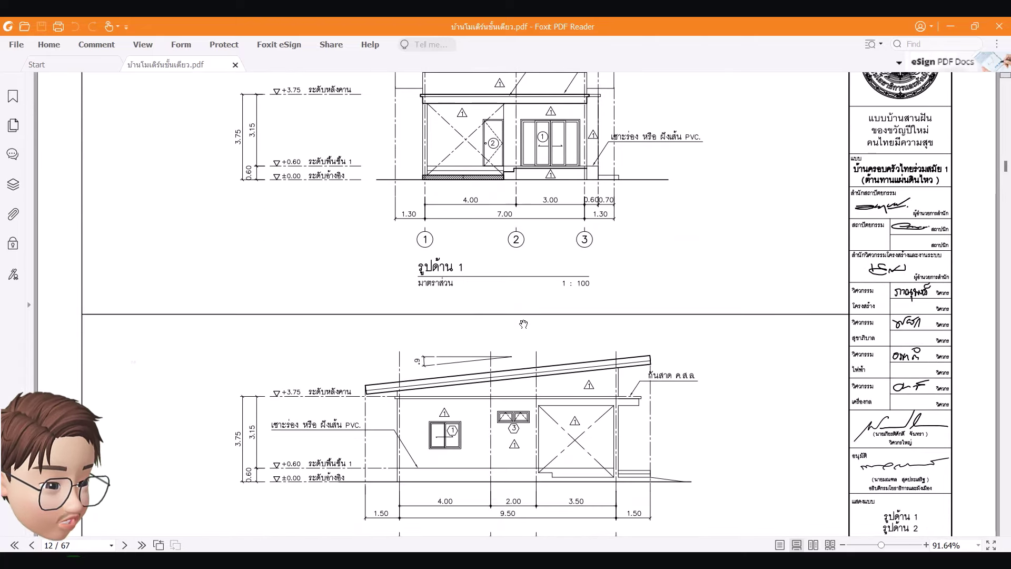
pyautogui.scroll(-3, 523, 324)
pyautogui.scroll(-3, 522, 323)
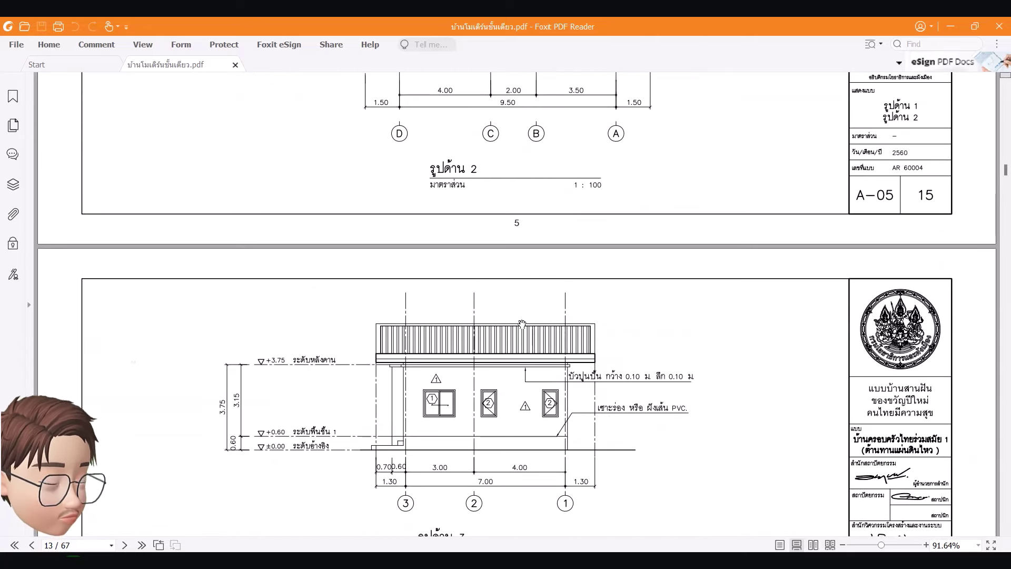
pyautogui.scroll(-4, 522, 323)
pyautogui.scroll(-4, 524, 322)
pyautogui.scroll(-4, 529, 319)
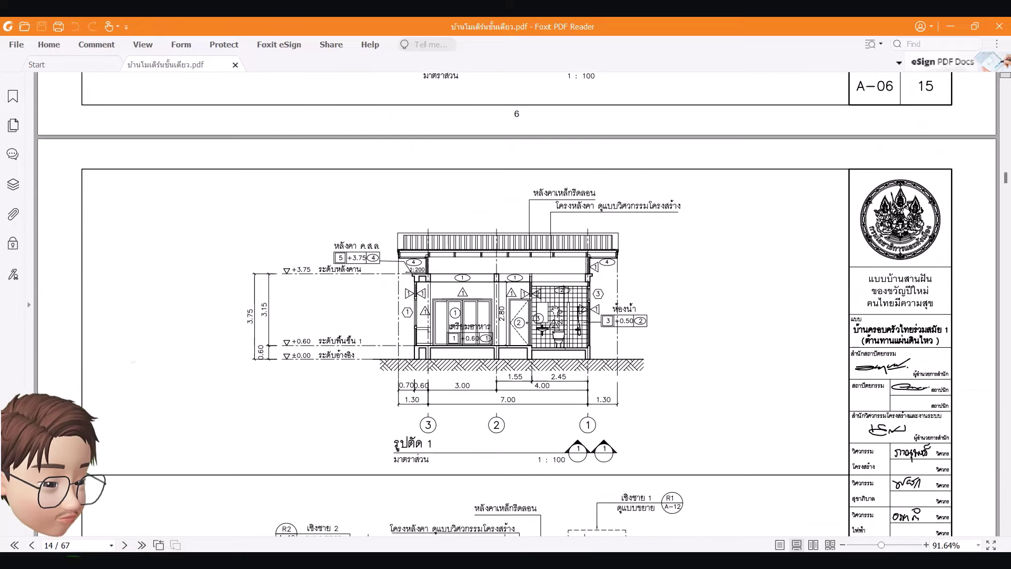
pyautogui.scroll(-4, 534, 315)
pyautogui.scroll(-4, 535, 315)
pyautogui.scroll(-4, 532, 318)
pyautogui.scroll(-4, 529, 320)
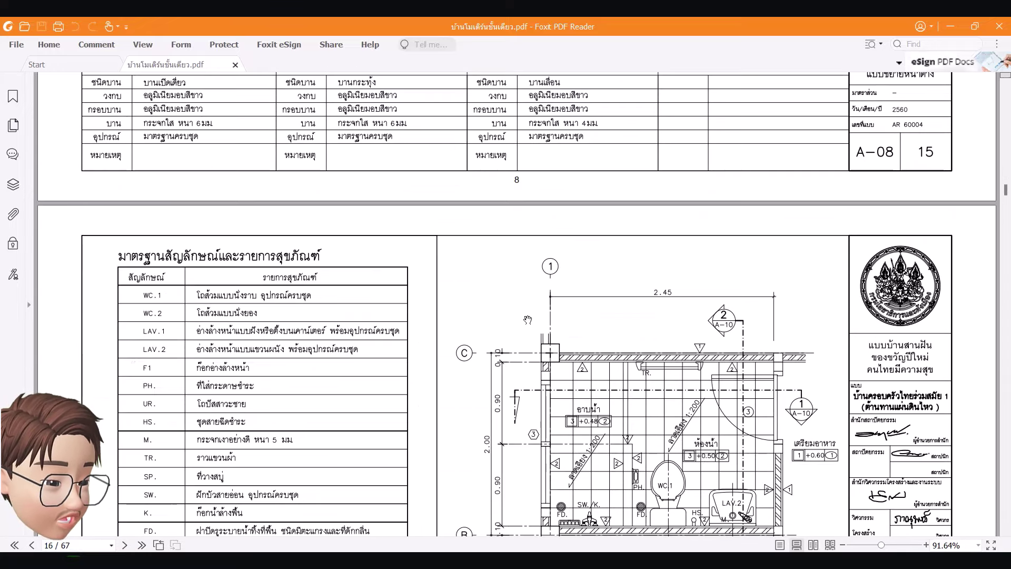
pyautogui.scroll(-4, 526, 322)
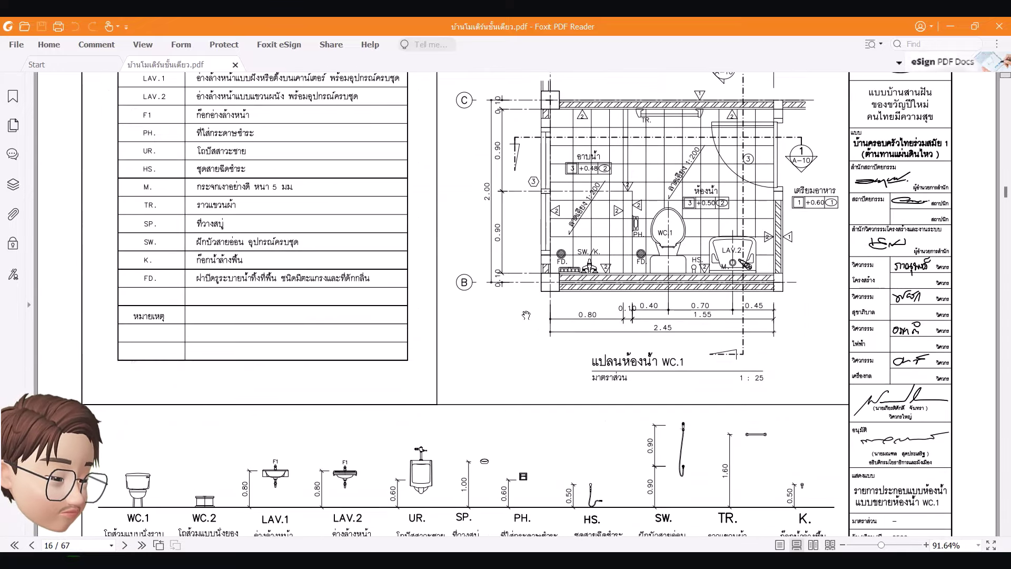
# Step: Finish on the bathroom elevations, then bring up the yotathai.com permit-drawing scale article in Chrome
pyautogui.scroll(-4, 525, 320)
pyautogui.scroll(-4, 521, 319)
pyautogui.scroll(-4, 519, 317)
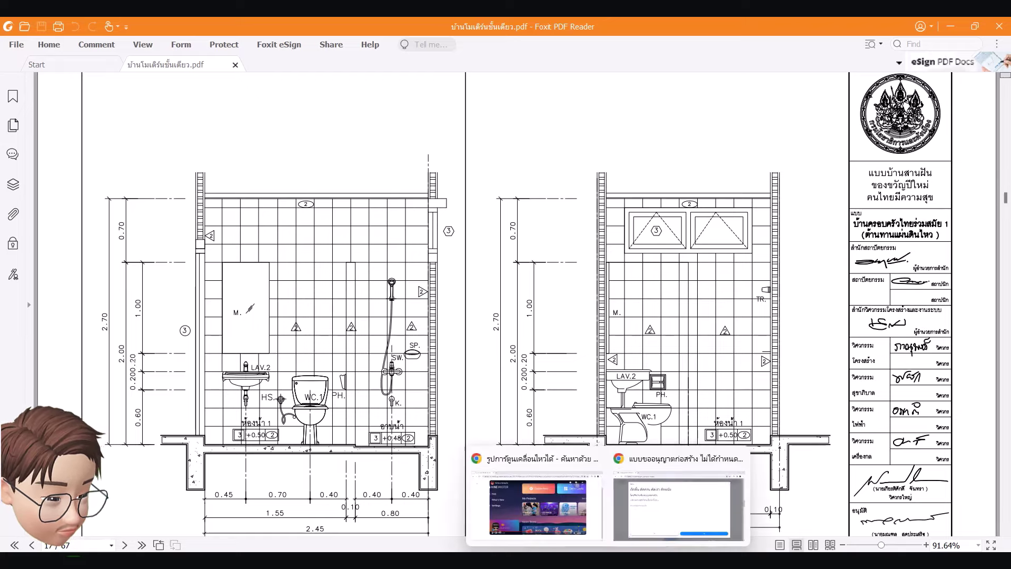
pyautogui.click(680, 510)
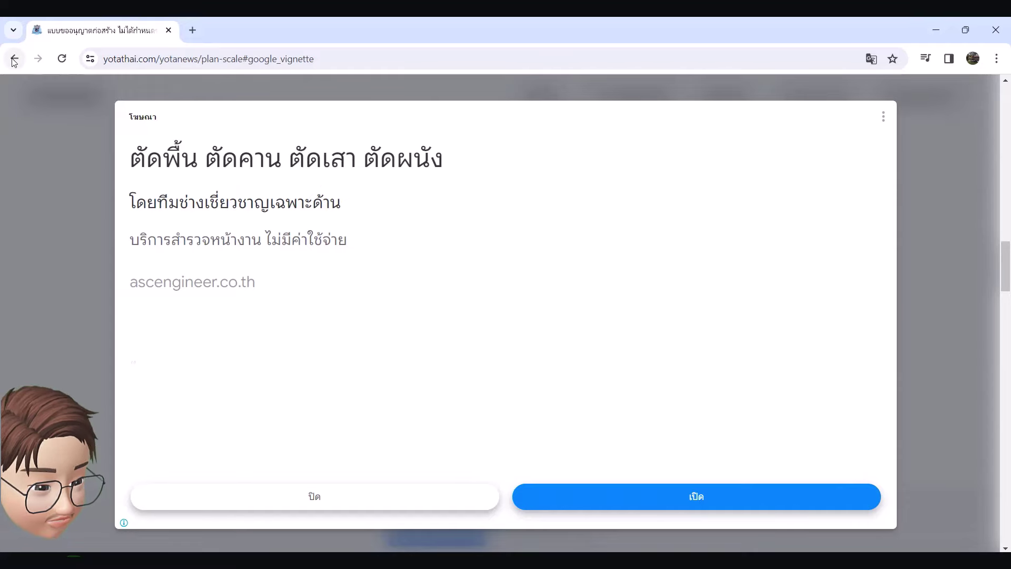
# Step: Dismiss the Google vignette ad and find the article's 1:100 / 1:250 / 1:500 scale rules
pyautogui.click(325, 494)
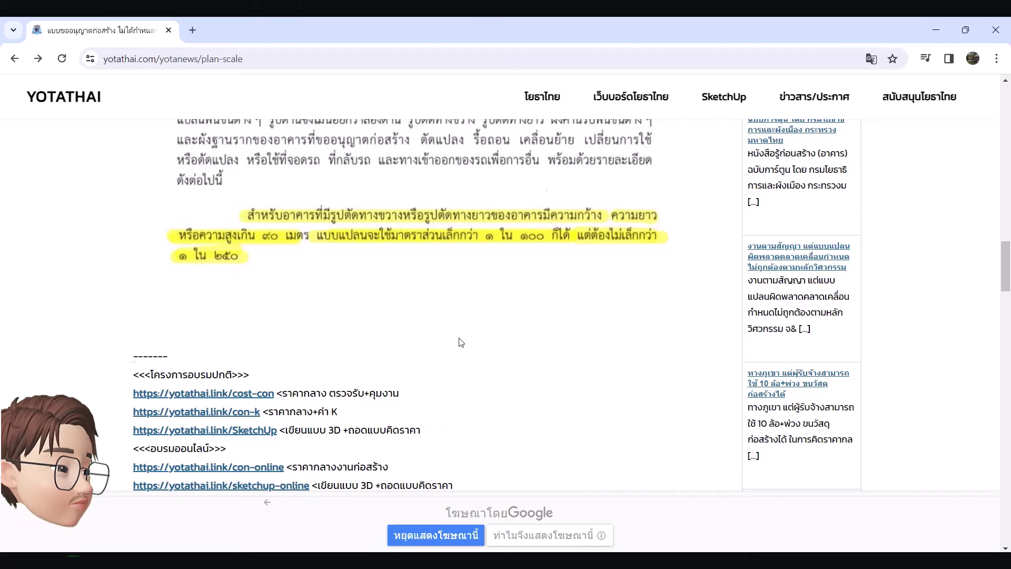
pyautogui.scroll(7, 456, 345)
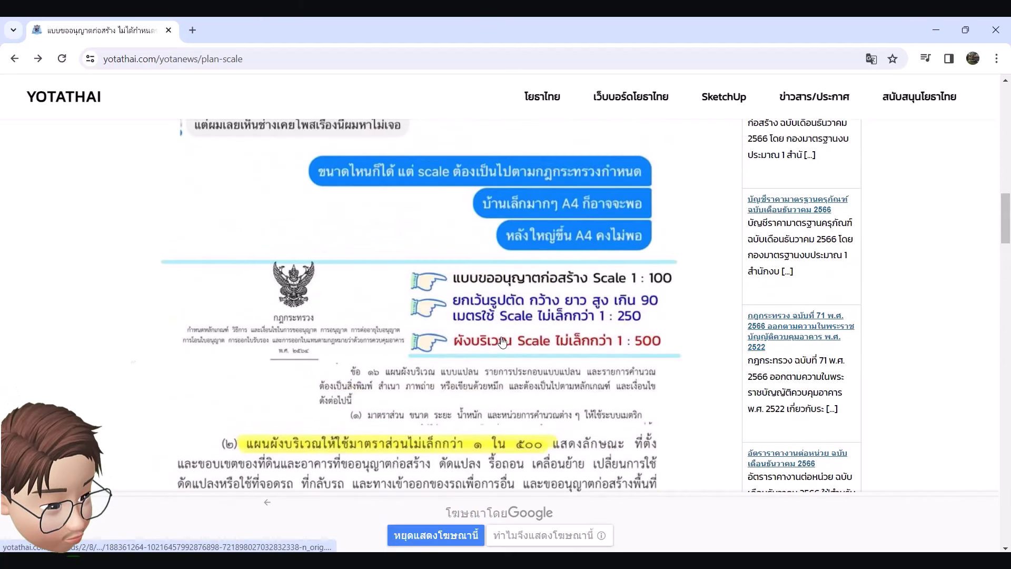
pyautogui.scroll(-2, 502, 342)
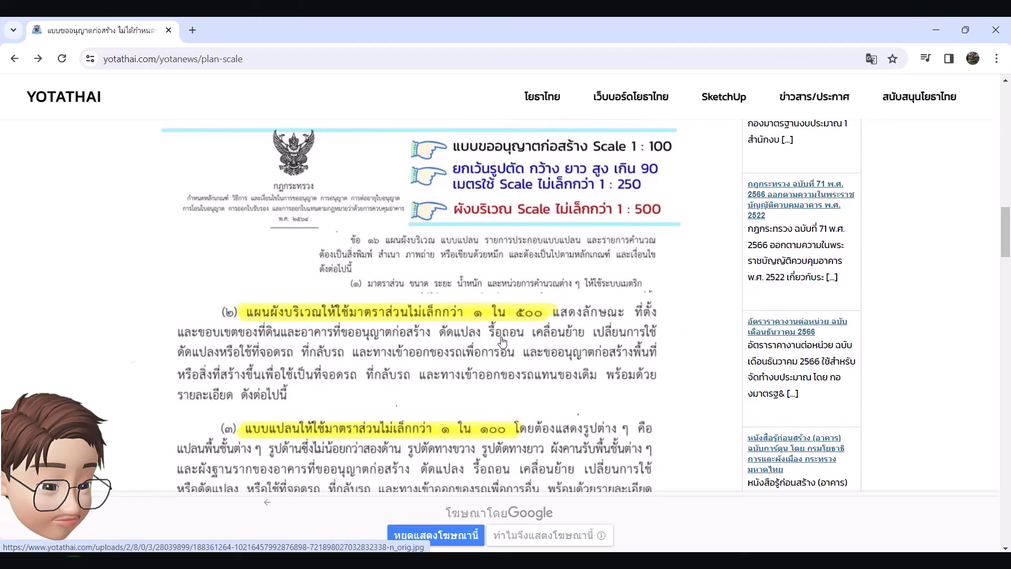
pyautogui.scroll(-1, 503, 341)
pyautogui.scroll(-1, 503, 343)
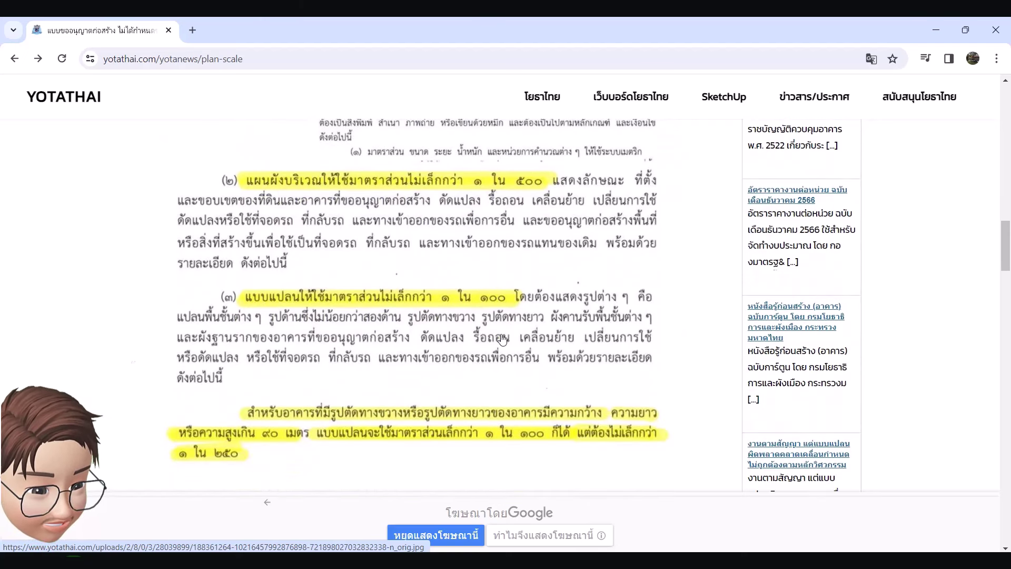
pyautogui.scroll(2, 502, 339)
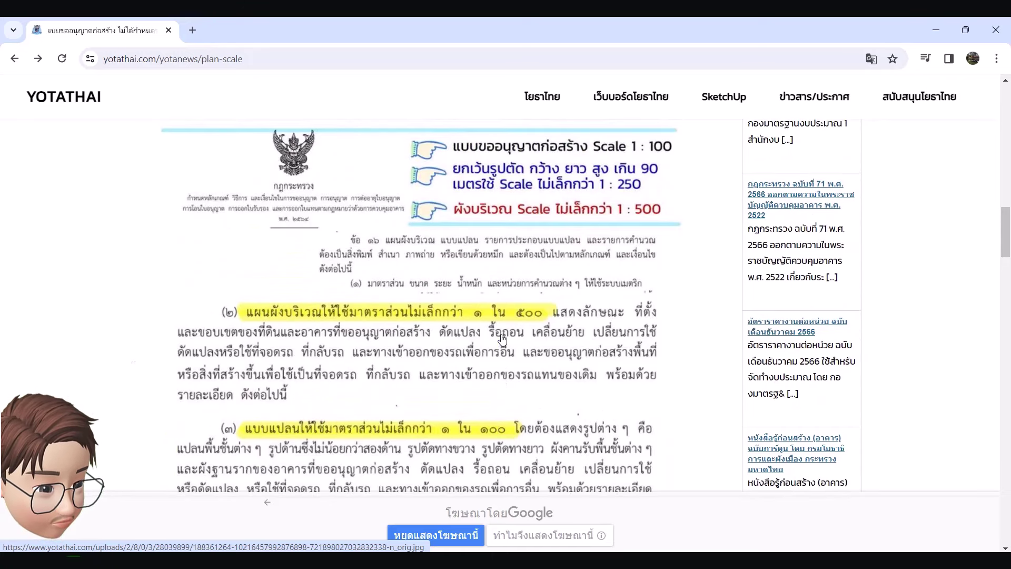
pyautogui.scroll(4, 503, 340)
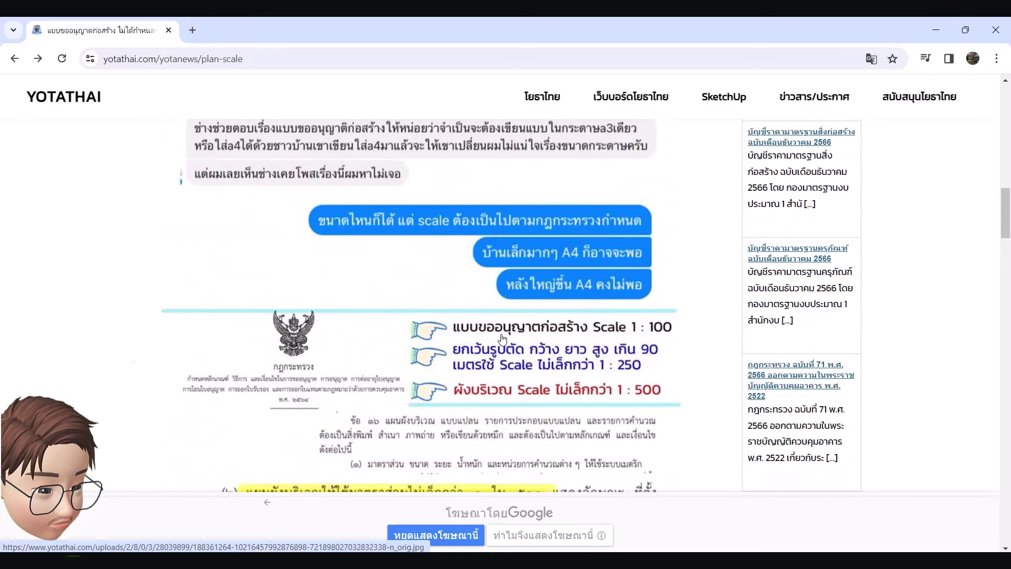
pyautogui.scroll(-4, 503, 340)
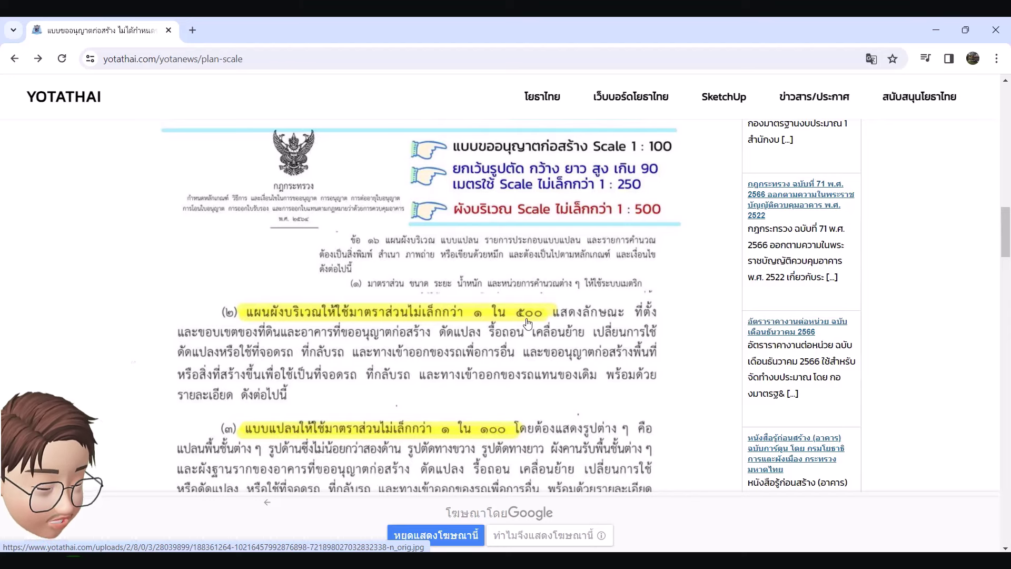
pyautogui.scroll(-2, 527, 322)
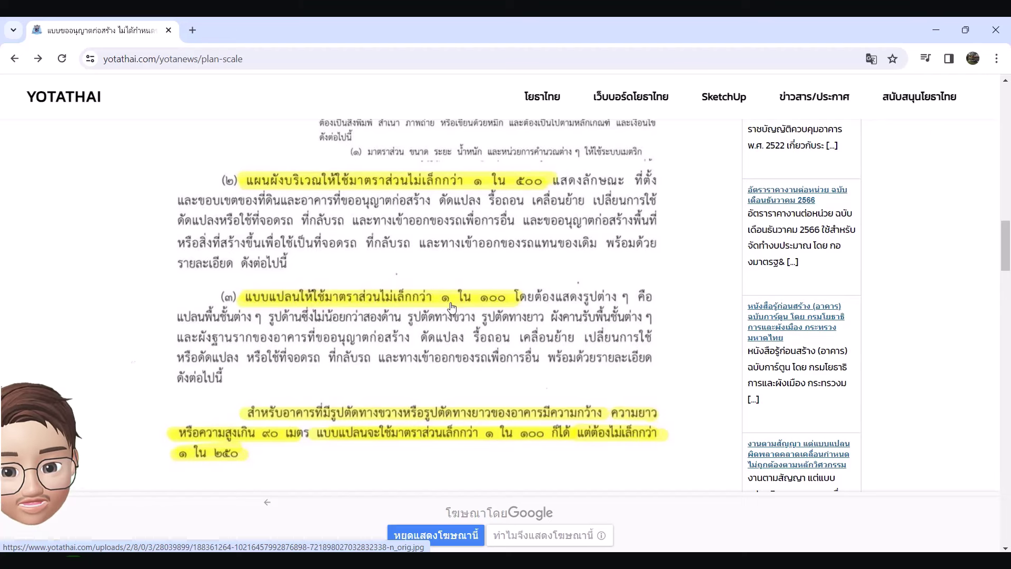
# Step: Scroll back up the article and minimize Chrome, revealing Foxit's page 17 bathroom sheet
pyautogui.scroll(-4, 452, 307)
pyautogui.scroll(2, 452, 307)
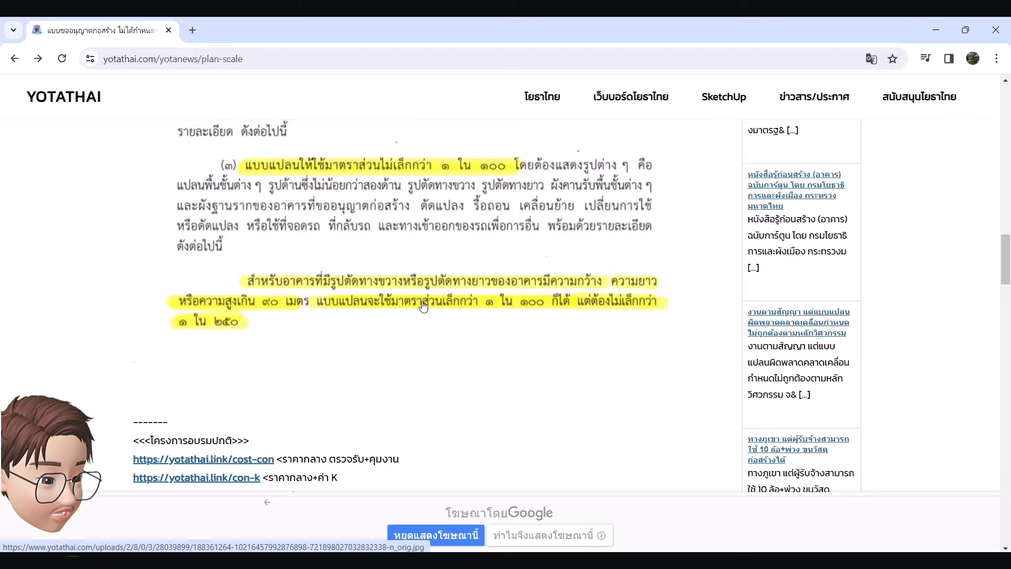
pyautogui.scroll(3, 422, 305)
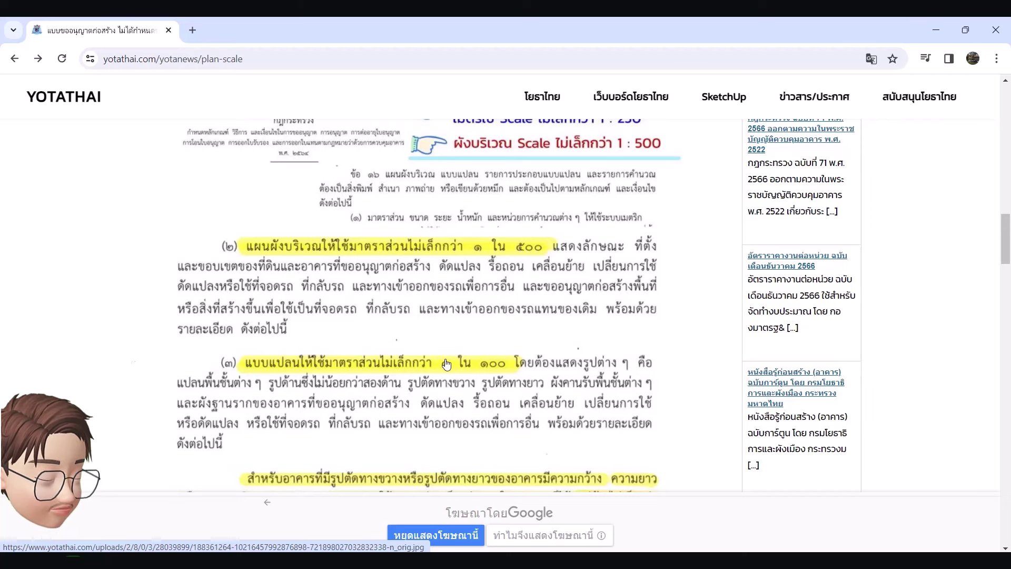
pyautogui.scroll(2, 446, 364)
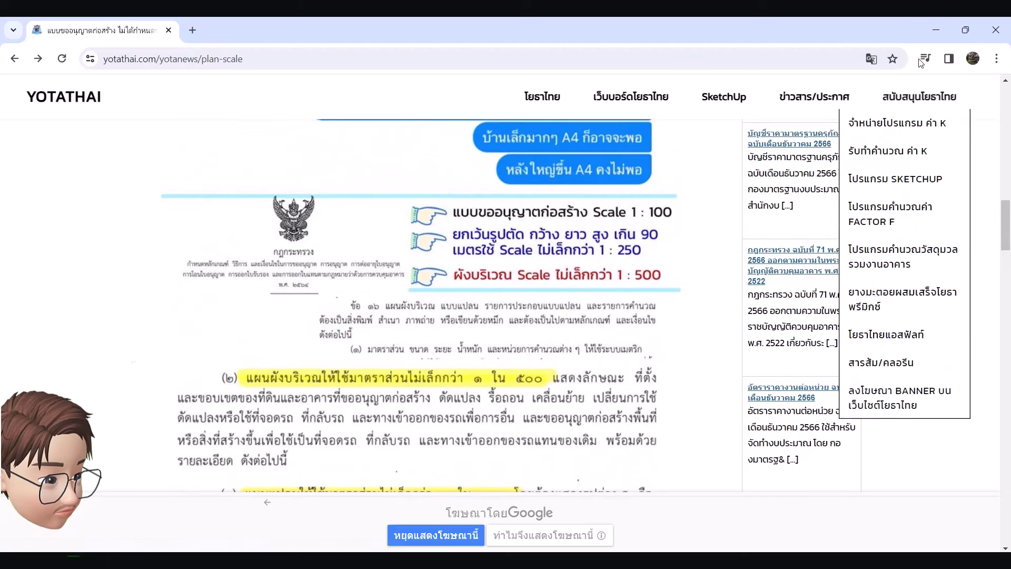
pyautogui.click(936, 29)
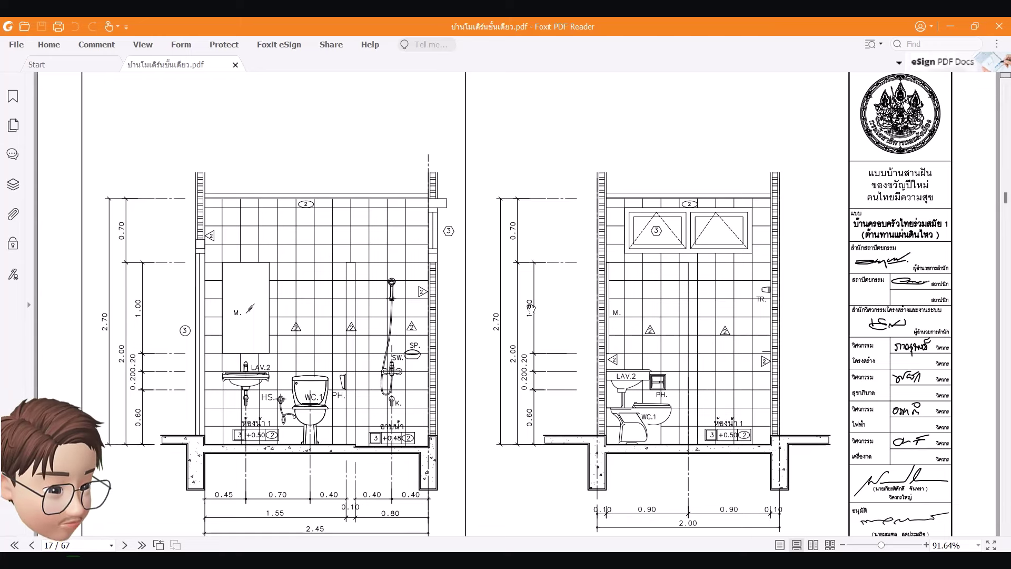
# Step: Bring the AutoCAD house drawing .dwg with all construction sheets back to the front
pyautogui.scroll(-3, 530, 308)
pyautogui.moveTo(703, 458)
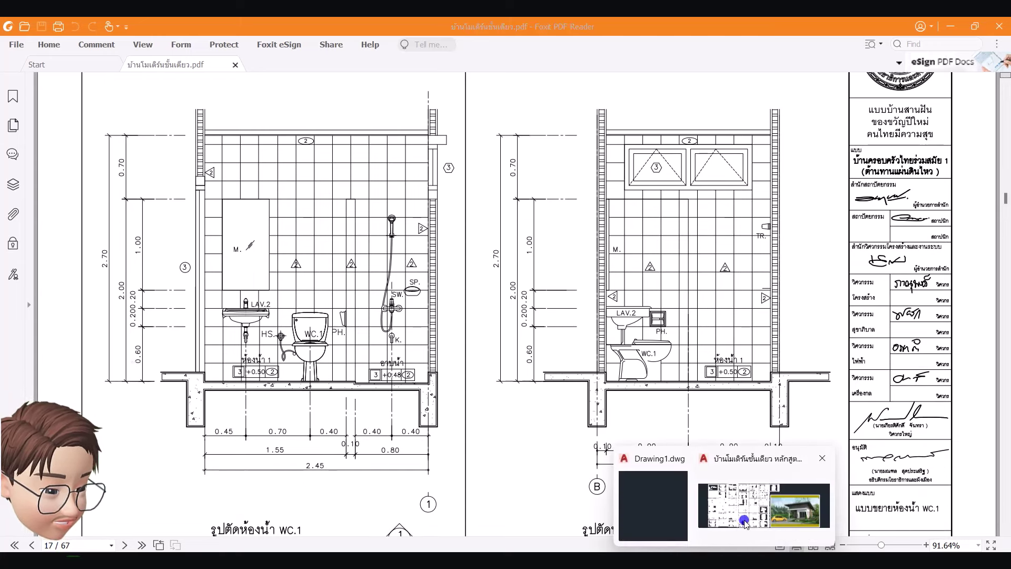
pyautogui.click(745, 523)
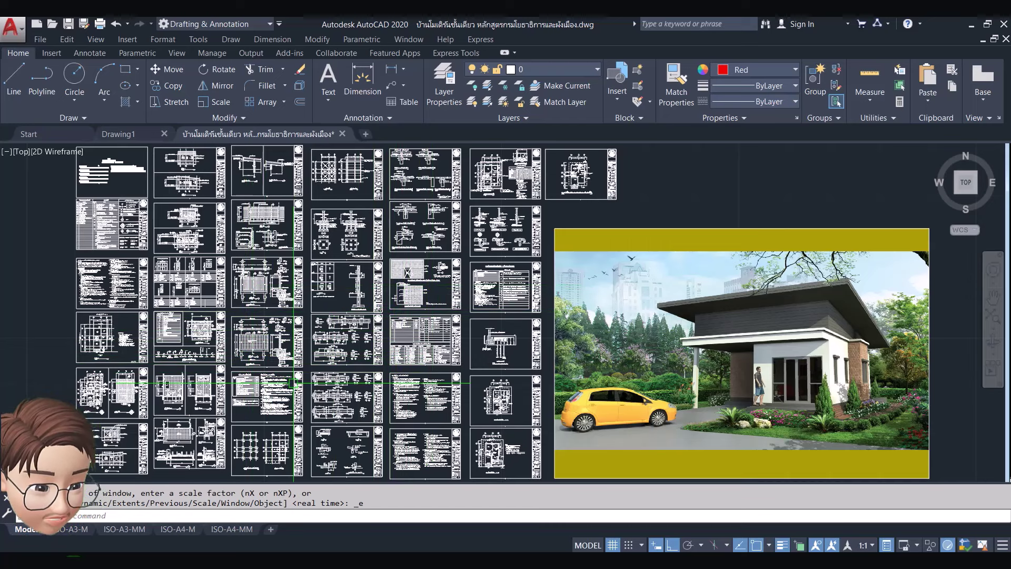
pyautogui.scroll(2, 296, 379)
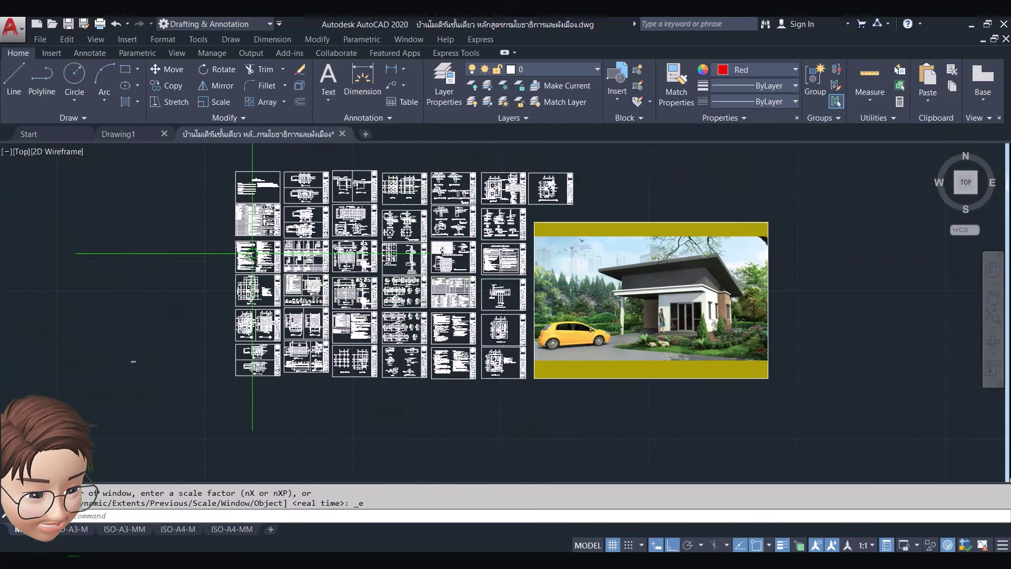
pyautogui.scroll(5, 253, 301)
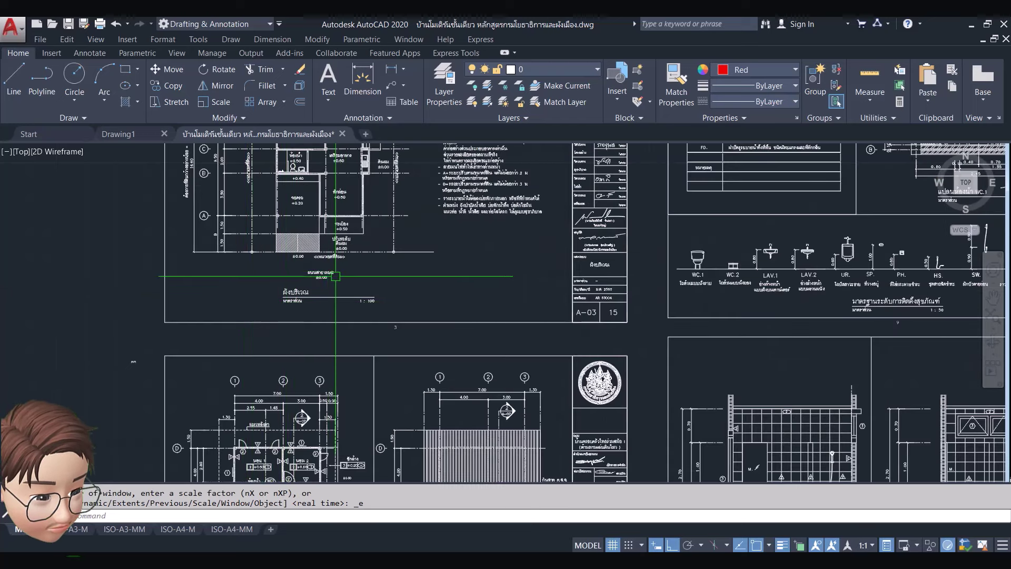
pyautogui.scroll(-1, 329, 276)
pyautogui.scroll(1, 413, 372)
pyautogui.moveTo(412, 372); pyautogui.dragTo(416, 221, button='middle')
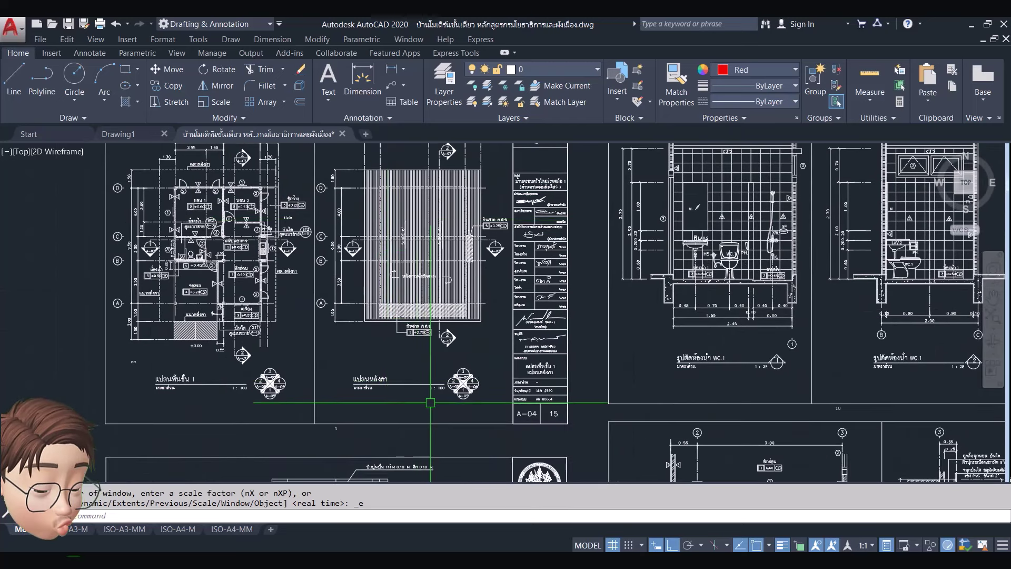
pyautogui.moveTo(428, 316); pyautogui.dragTo(428, 227, button='middle')
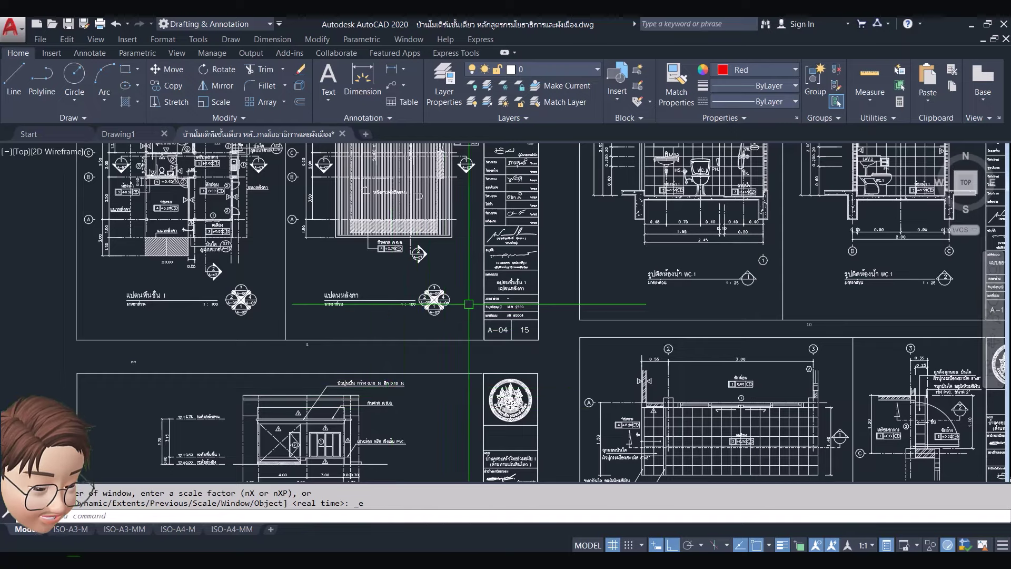
pyautogui.scroll(-1, 513, 274)
pyautogui.scroll(-1, 523, 264)
pyautogui.scroll(2, 523, 264)
pyautogui.scroll(3, 572, 219)
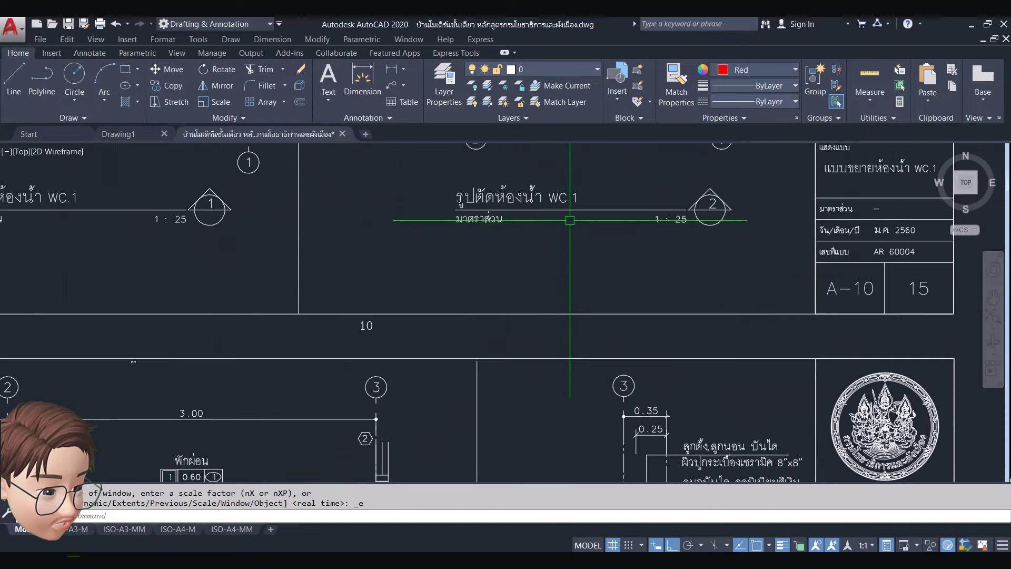
pyautogui.moveTo(571, 219); pyautogui.dragTo(579, 251, button='middle')
pyautogui.scroll(-3, 526, 273)
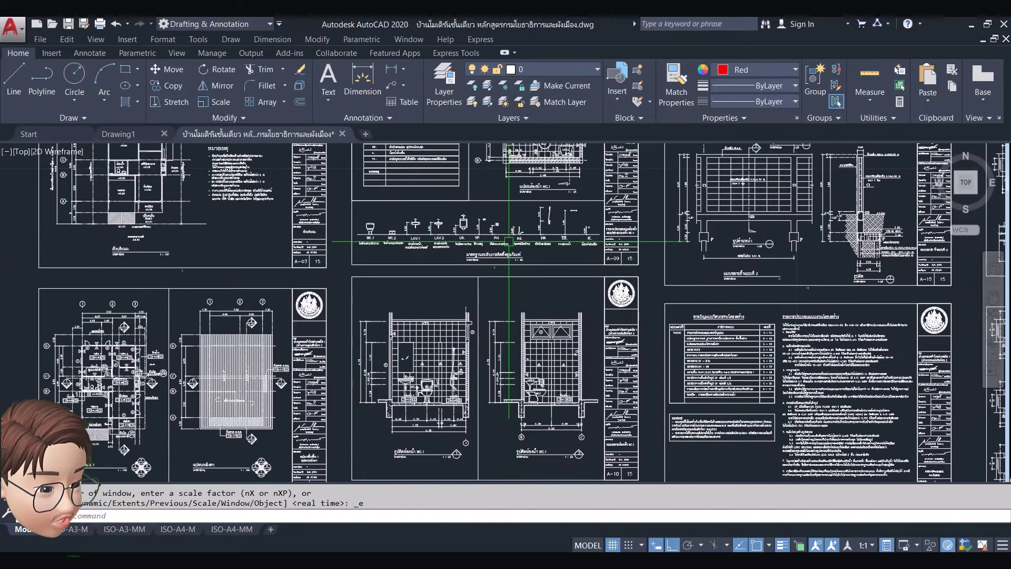
pyautogui.scroll(2, 575, 264)
pyautogui.scroll(1, 575, 264)
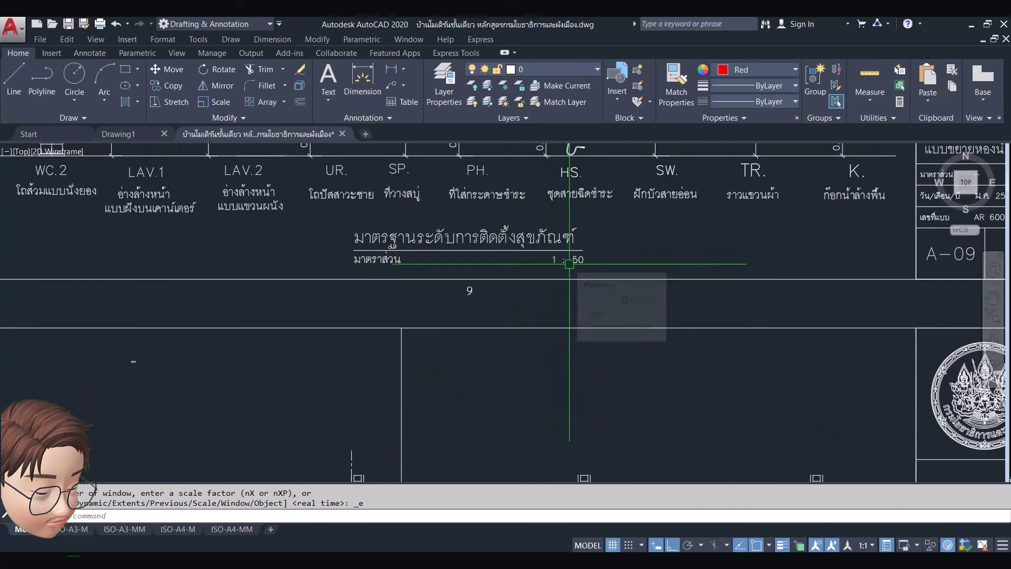
pyautogui.scroll(-3, 569, 264)
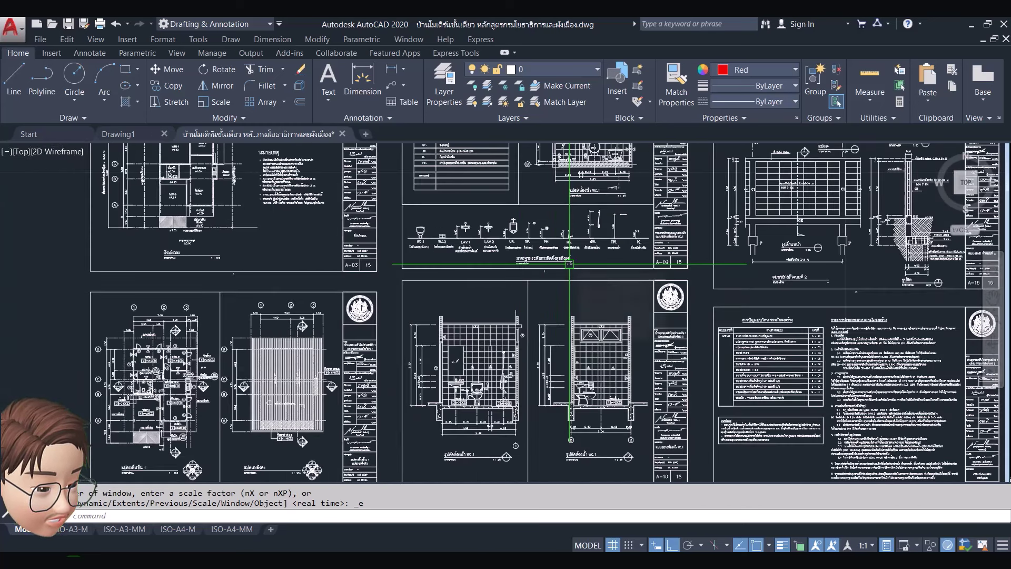
pyautogui.scroll(1, 494, 305)
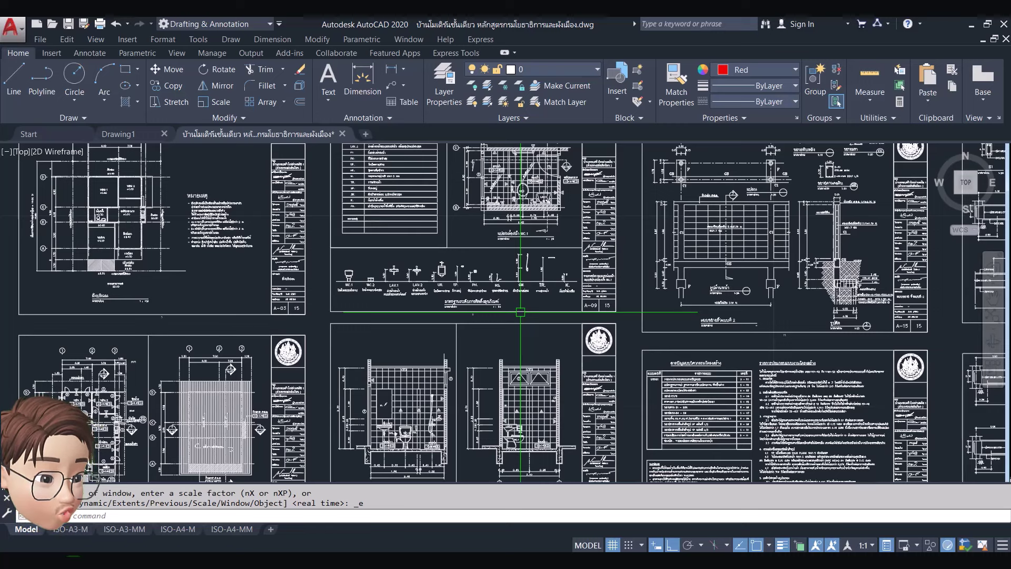